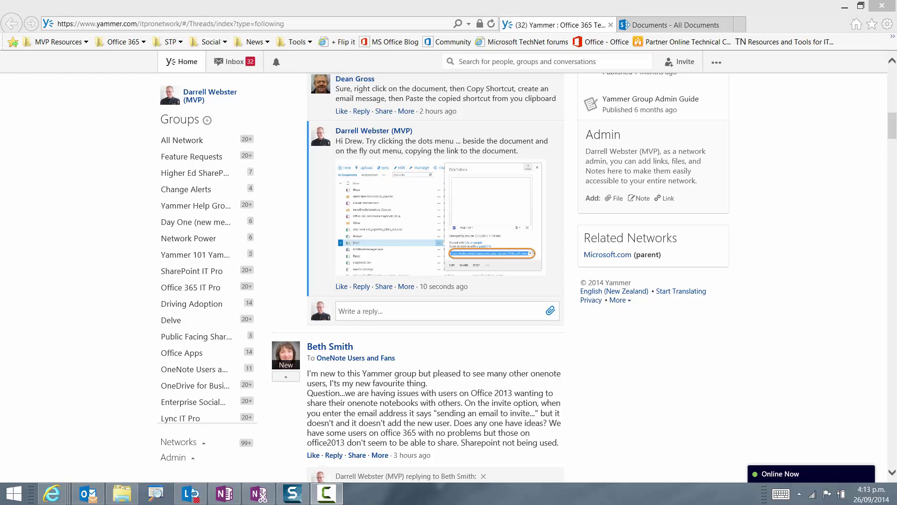
- Lasso the hand-drawn N logo and drag it beside the SharePoint icon, above the OneDrive cloud
{"action": "left_click", "coordinate": [224, 494]}
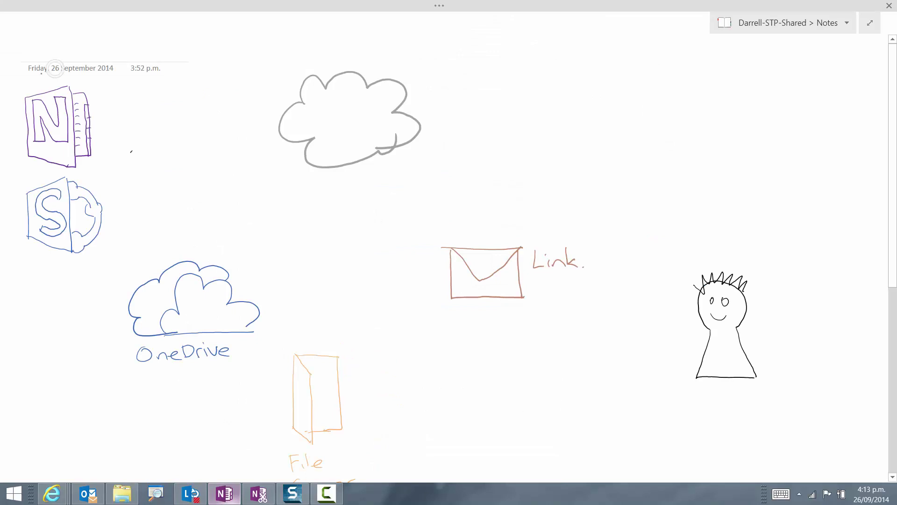
{"action": "mouse_move", "coordinate": [54, 68]}
{"action": "left_mouse_down"}
{"action": "mouse_move", "coordinate": [20, 173]}
{"action": "mouse_move", "coordinate": [136, 92]}
{"action": "mouse_move", "coordinate": [112, 73]}
{"action": "left_mouse_up"}
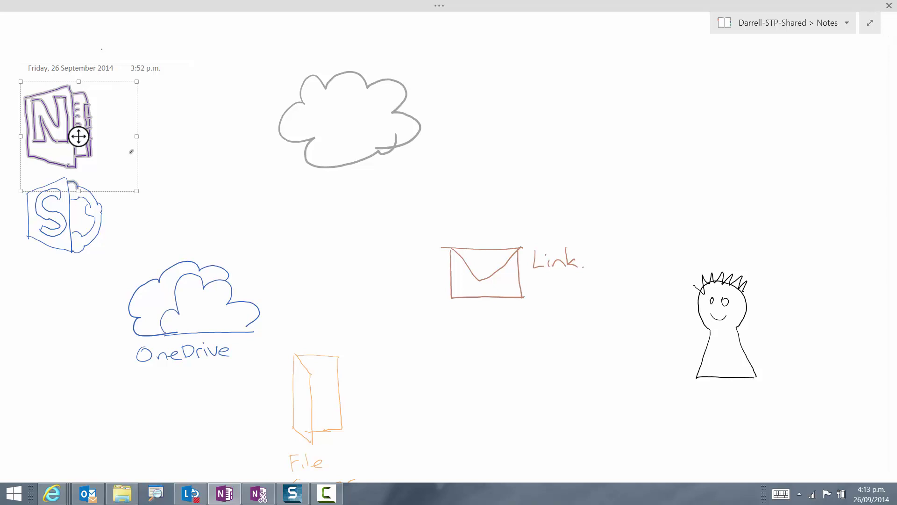
{"action": "left_click", "coordinate": [78, 136]}
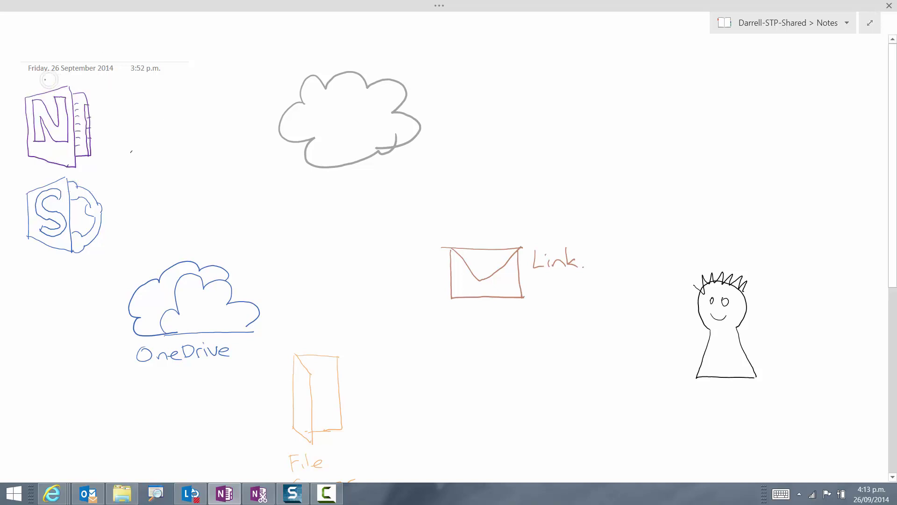
{"action": "mouse_move", "coordinate": [29, 83]}
{"action": "left_mouse_down"}
{"action": "mouse_move", "coordinate": [70, 176]}
{"action": "mouse_move", "coordinate": [100, 78]}
{"action": "mouse_move", "coordinate": [33, 83]}
{"action": "left_mouse_up"}
{"action": "mouse_move", "coordinate": [57, 117]}
{"action": "left_mouse_down"}
{"action": "mouse_move", "coordinate": [128, 159]}
{"action": "mouse_move", "coordinate": [186, 218]}
{"action": "left_mouse_up"}
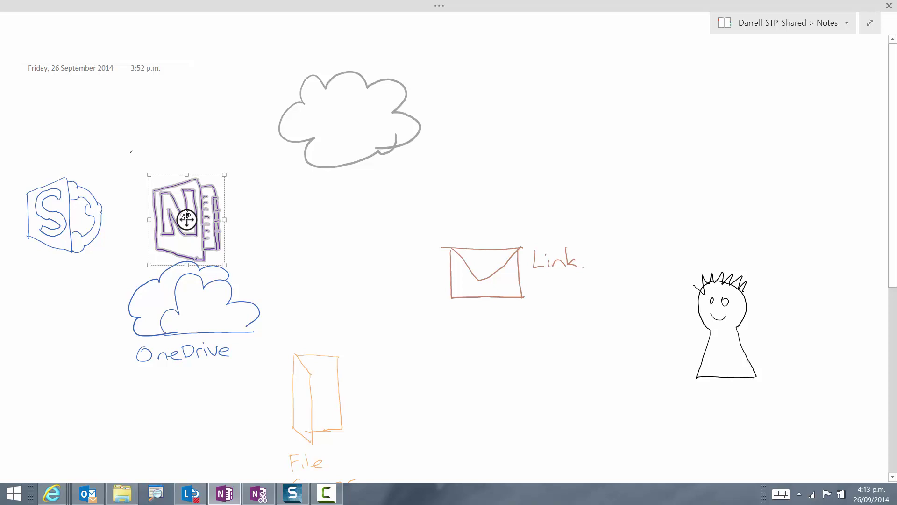
{"action": "left_click", "coordinate": [268, 203]}
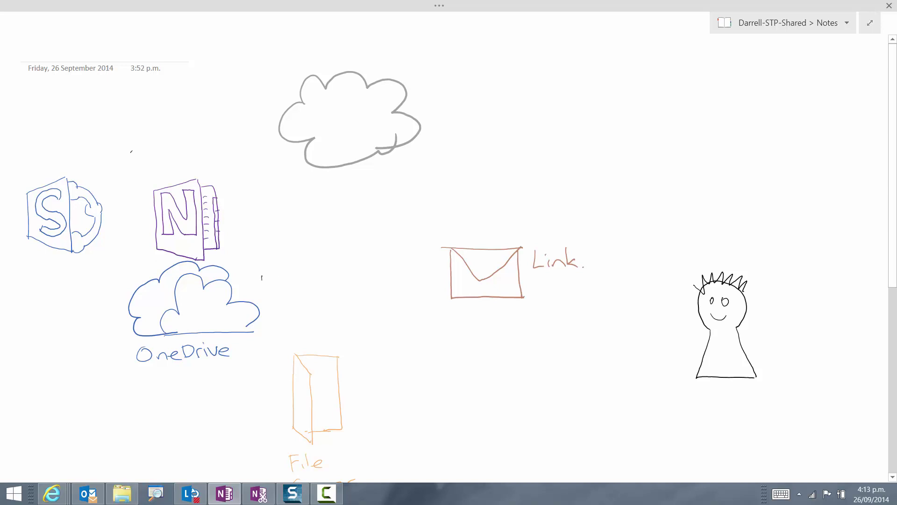
- Write a small P with a line above it beside OneDrive and SharePoint
{"action": "left_click_drag", "start_coordinate": [261, 278], "coordinate": [265, 284]}
{"action": "mouse_move", "coordinate": [98, 189]}
{"action": "left_mouse_down"}
{"action": "mouse_move", "coordinate": [99, 167]}
{"action": "mouse_move", "coordinate": [96, 177]}
{"action": "left_mouse_up"}
{"action": "left_click_drag", "start_coordinate": [74, 159], "coordinate": [130, 127]}
{"action": "left_click_drag", "start_coordinate": [247, 265], "coordinate": [289, 254]}
- Move the envelope and 'Link.' sketch directly above the stick figure
{"action": "mouse_move", "coordinate": [448, 222]}
{"action": "left_mouse_down"}
{"action": "mouse_move", "coordinate": [595, 299]}
{"action": "mouse_move", "coordinate": [462, 219]}
{"action": "left_mouse_up"}
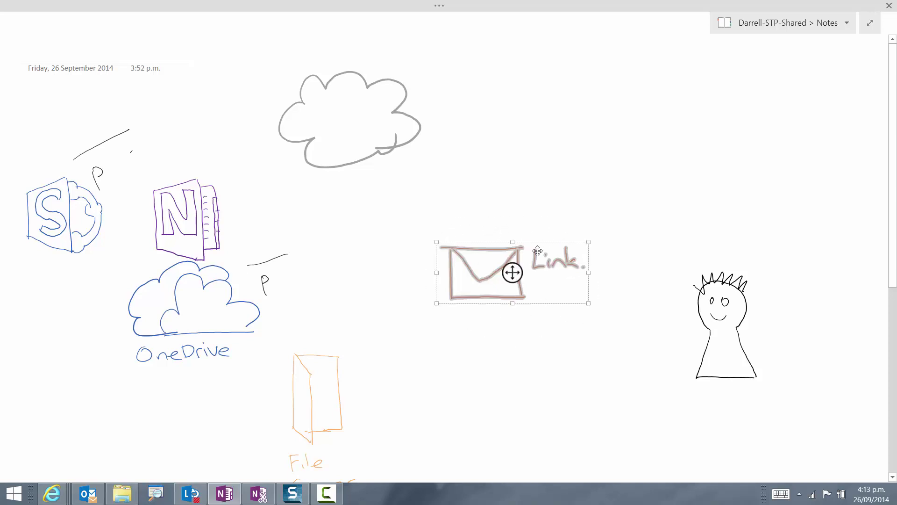
{"action": "mouse_move", "coordinate": [513, 270]}
{"action": "left_mouse_down"}
{"action": "mouse_move", "coordinate": [348, 125]}
{"action": "mouse_move", "coordinate": [393, 125]}
{"action": "mouse_move", "coordinate": [621, 194]}
{"action": "mouse_move", "coordinate": [688, 252]}
{"action": "left_mouse_up"}
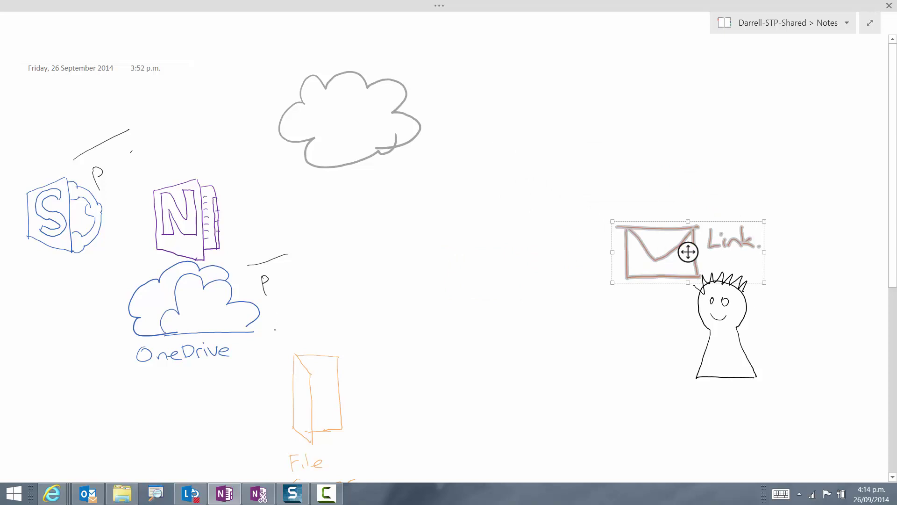
{"action": "left_click", "coordinate": [279, 320]}
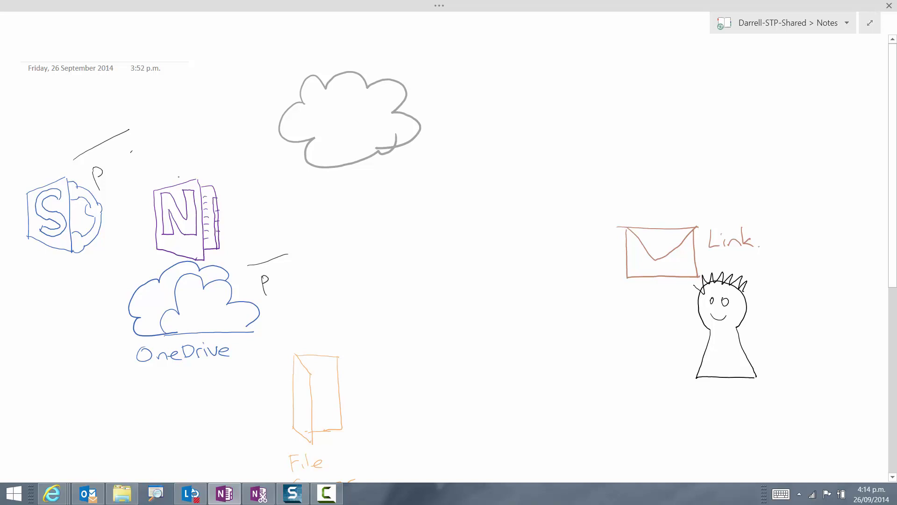
- Drag the OneNote logo above the File Server box
{"action": "mouse_move", "coordinate": [178, 177]}
{"action": "left_mouse_down"}
{"action": "mouse_move", "coordinate": [136, 240]}
{"action": "mouse_move", "coordinate": [249, 241]}
{"action": "mouse_move", "coordinate": [184, 176]}
{"action": "left_mouse_up"}
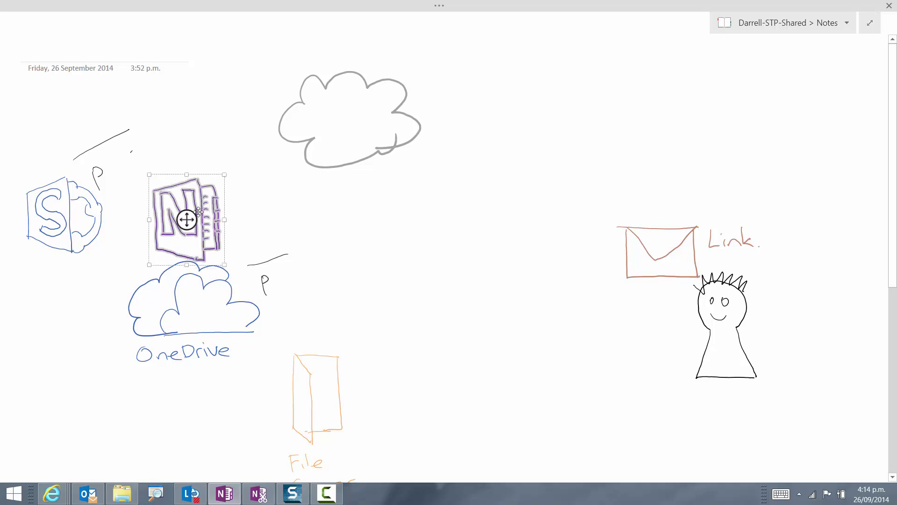
{"action": "mouse_move", "coordinate": [186, 219]}
{"action": "left_mouse_down"}
{"action": "mouse_move", "coordinate": [266, 259]}
{"action": "mouse_move", "coordinate": [335, 313]}
{"action": "left_mouse_up"}
{"action": "left_click", "coordinate": [426, 313]}
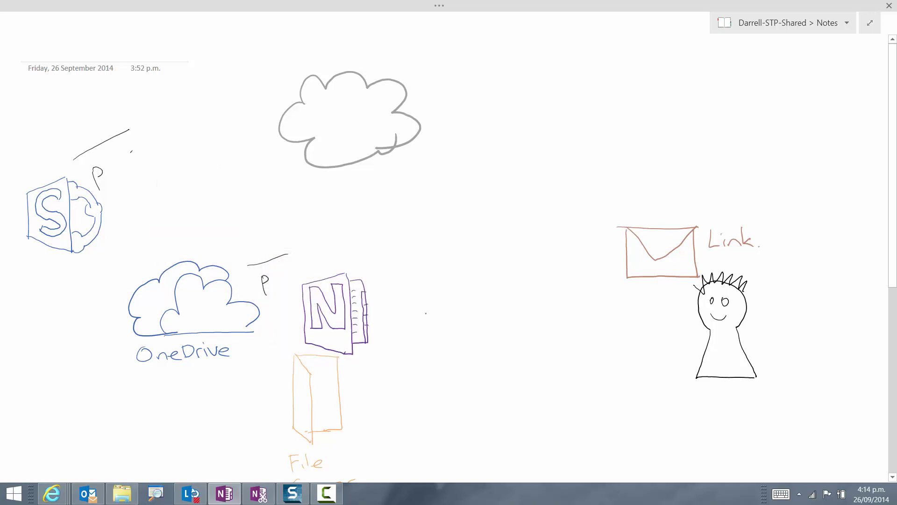
{"action": "scroll", "coordinate": [426, 313], "scroll_direction": "down", "scroll_amount": 3}
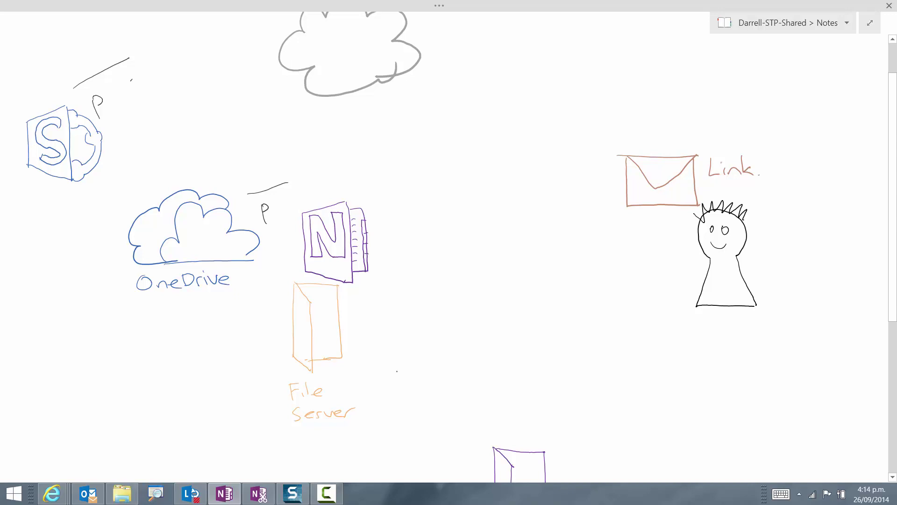
- Draw arcs from the logo to OneDrive and SharePoint and an arrow down to File Server
{"action": "mouse_move", "coordinate": [322, 179]}
{"action": "left_mouse_down"}
{"action": "mouse_move", "coordinate": [270, 152]}
{"action": "mouse_move", "coordinate": [229, 178]}
{"action": "left_mouse_up"}
{"action": "mouse_move", "coordinate": [353, 186]}
{"action": "left_mouse_down"}
{"action": "mouse_move", "coordinate": [341, 158]}
{"action": "mouse_move", "coordinate": [143, 127]}
{"action": "left_mouse_up"}
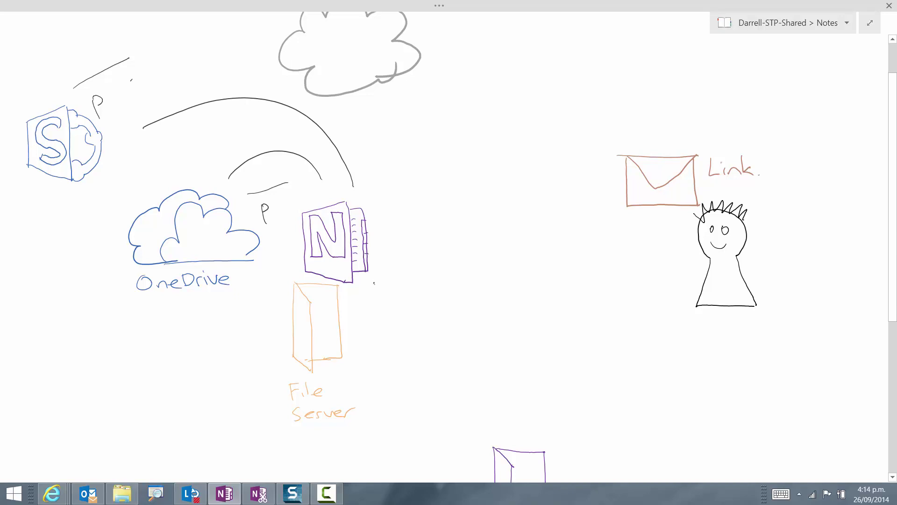
{"action": "mouse_move", "coordinate": [374, 283]}
{"action": "left_mouse_down"}
{"action": "mouse_move", "coordinate": [361, 347]}
{"action": "mouse_move", "coordinate": [371, 347]}
{"action": "left_mouse_up"}
- Handwrite 'http' beside the OneNote logo and lasso the logo with it
{"action": "mouse_move", "coordinate": [391, 231]}
{"action": "left_mouse_down"}
{"action": "mouse_move", "coordinate": [405, 256]}
{"action": "mouse_move", "coordinate": [414, 236]}
{"action": "left_mouse_up"}
{"action": "mouse_move", "coordinate": [416, 224]}
{"action": "left_mouse_down"}
{"action": "mouse_move", "coordinate": [415, 252]}
{"action": "mouse_move", "coordinate": [420, 232]}
{"action": "left_mouse_up"}
{"action": "mouse_move", "coordinate": [422, 243]}
{"action": "left_mouse_down"}
{"action": "mouse_move", "coordinate": [426, 262]}
{"action": "mouse_move", "coordinate": [423, 246]}
{"action": "left_mouse_up"}
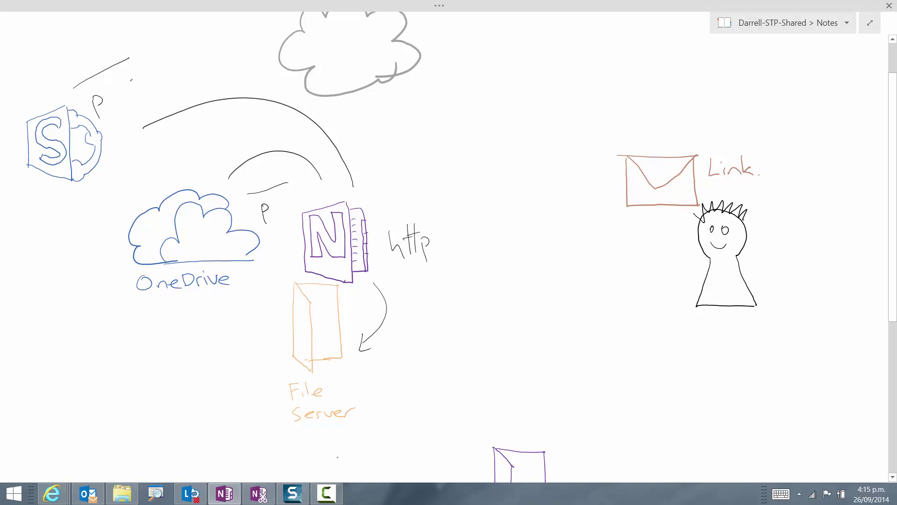
{"action": "mouse_move", "coordinate": [337, 193]}
{"action": "left_mouse_down"}
{"action": "mouse_move", "coordinate": [295, 212]}
{"action": "mouse_move", "coordinate": [346, 286]}
{"action": "mouse_move", "coordinate": [371, 183]}
{"action": "mouse_move", "coordinate": [304, 203]}
{"action": "mouse_move", "coordinate": [332, 282]}
{"action": "mouse_move", "coordinate": [388, 250]}
{"action": "mouse_move", "coordinate": [375, 205]}
{"action": "left_mouse_up"}
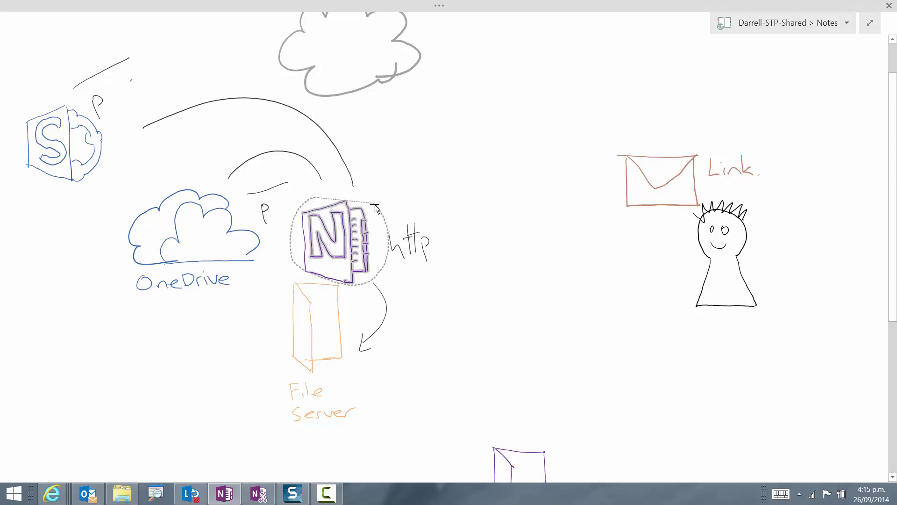
- Move just the OneNote logo onto the notebook box of the anatomy sketch
{"action": "left_click", "coordinate": [318, 192]}
{"action": "mouse_move", "coordinate": [318, 192]}
{"action": "left_mouse_down"}
{"action": "mouse_move", "coordinate": [310, 282]}
{"action": "mouse_move", "coordinate": [392, 248]}
{"action": "mouse_move", "coordinate": [327, 193]}
{"action": "left_mouse_up"}
{"action": "left_click_drag", "start_coordinate": [335, 242], "coordinate": [525, 397]}
{"action": "scroll", "coordinate": [526, 365], "scroll_direction": "down", "scroll_amount": 1}
{"action": "scroll", "coordinate": [525, 334], "scroll_direction": "down", "scroll_amount": 3}
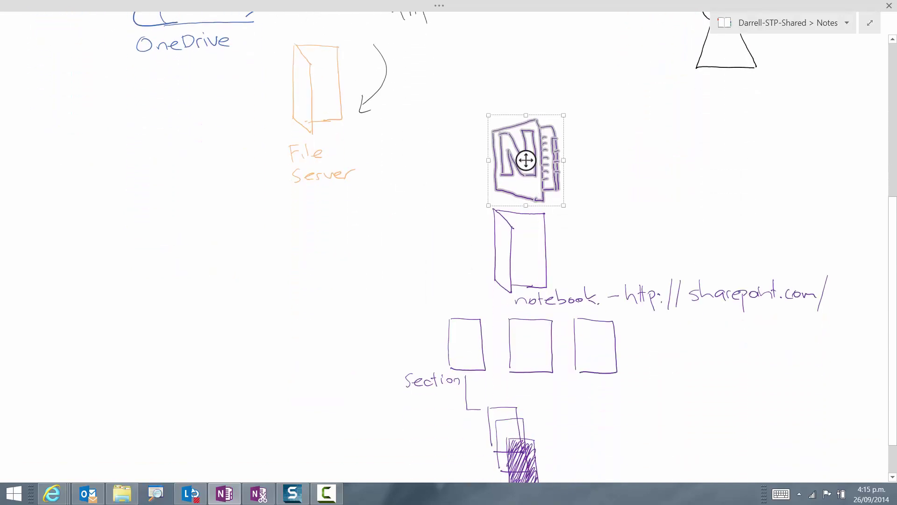
{"action": "scroll", "coordinate": [524, 156], "scroll_direction": "right", "scroll_amount": 2}
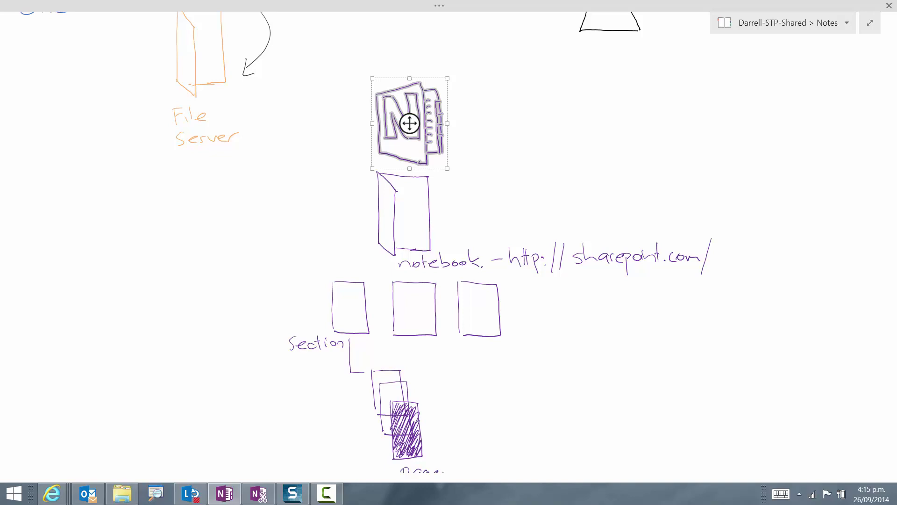
{"action": "left_click", "coordinate": [359, 176]}
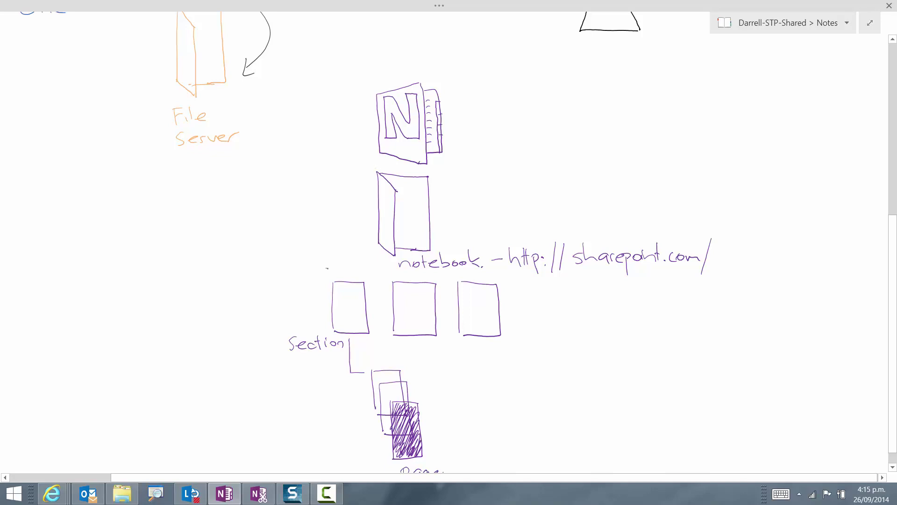
- Draw curved brackets beside the Section boxes and the stacked pages
{"action": "left_click_drag", "start_coordinate": [328, 268], "coordinate": [314, 327]}
{"action": "scroll", "coordinate": [449, 243], "scroll_direction": "down", "scroll_amount": 3}
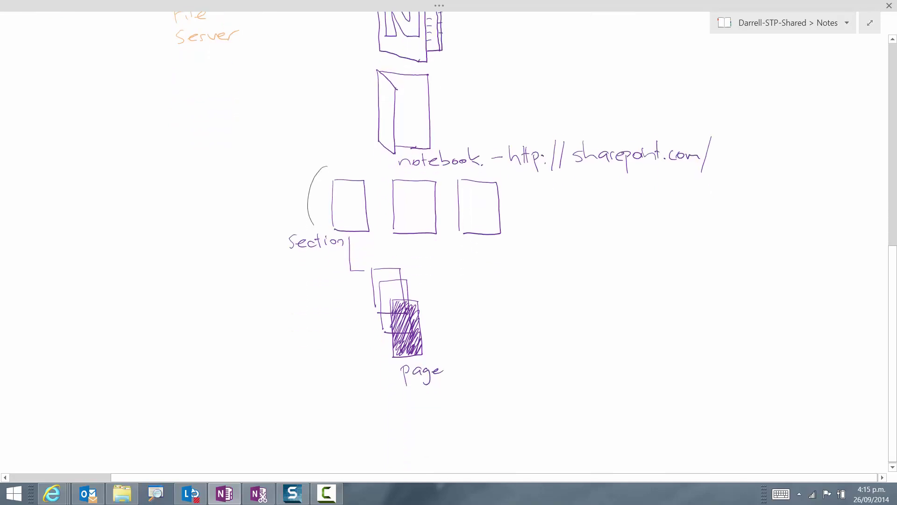
{"action": "left_click_drag", "start_coordinate": [359, 308], "coordinate": [394, 371]}
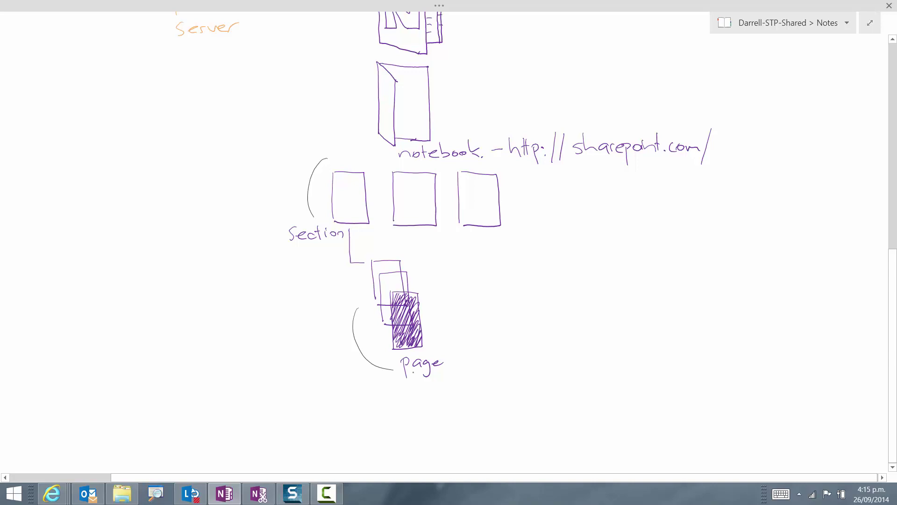
{"action": "scroll", "coordinate": [466, 263], "scroll_direction": "up", "scroll_amount": 2}
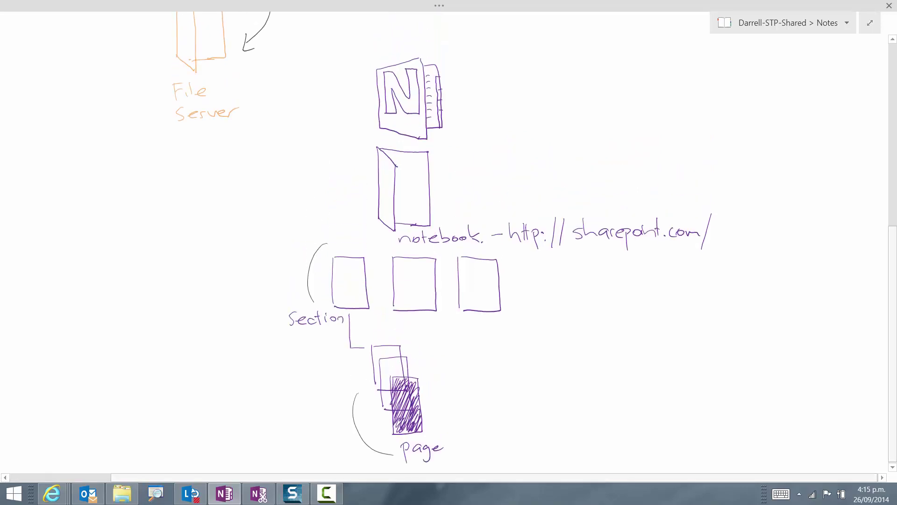
{"action": "scroll", "coordinate": [466, 262], "scroll_direction": "up", "scroll_amount": 2}
{"action": "scroll", "coordinate": [471, 268], "scroll_direction": "up", "scroll_amount": 1}
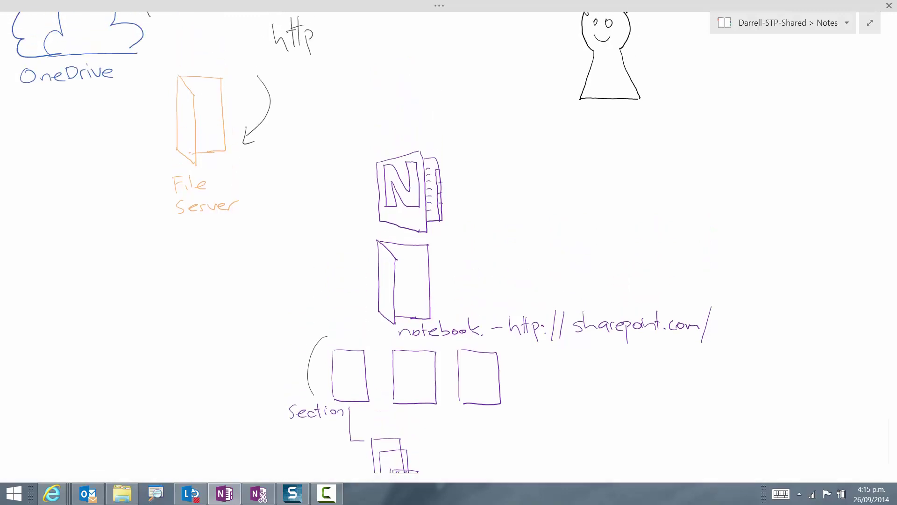
{"action": "scroll", "coordinate": [466, 271], "scroll_direction": "up", "scroll_amount": 2}
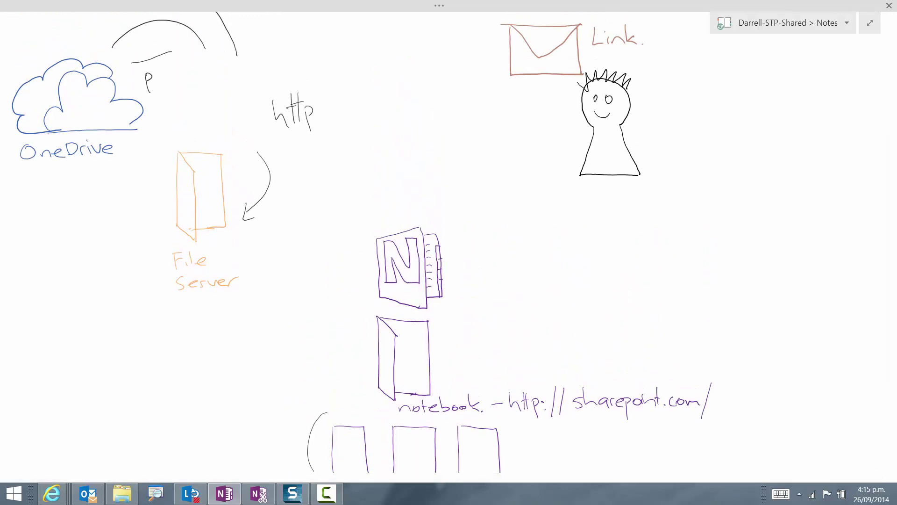
{"action": "scroll", "coordinate": [467, 270], "scroll_direction": "up", "scroll_amount": 2}
{"action": "scroll", "coordinate": [467, 270], "scroll_direction": "left", "scroll_amount": 3}
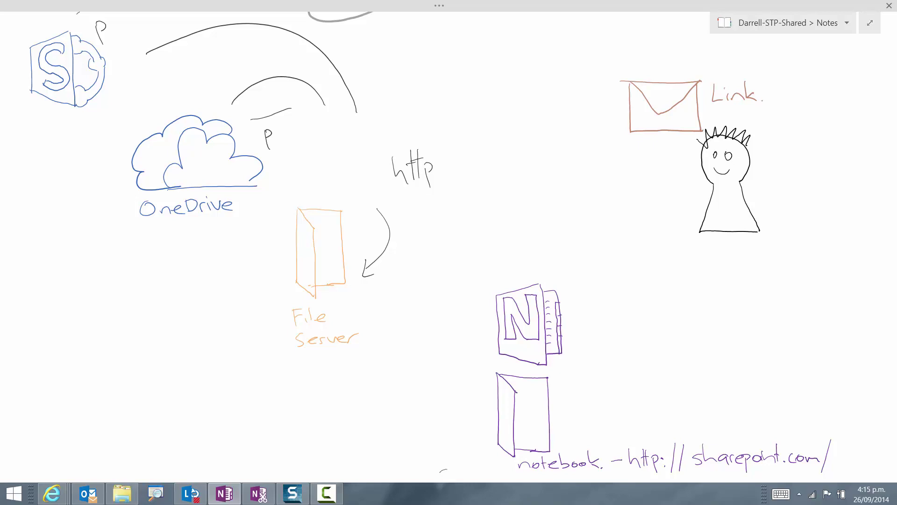
- Scroll up to the logo linked by arcs to OneDrive, SharePoint and File Server
{"action": "scroll", "coordinate": [449, 247], "scroll_direction": "up", "scroll_amount": 3}
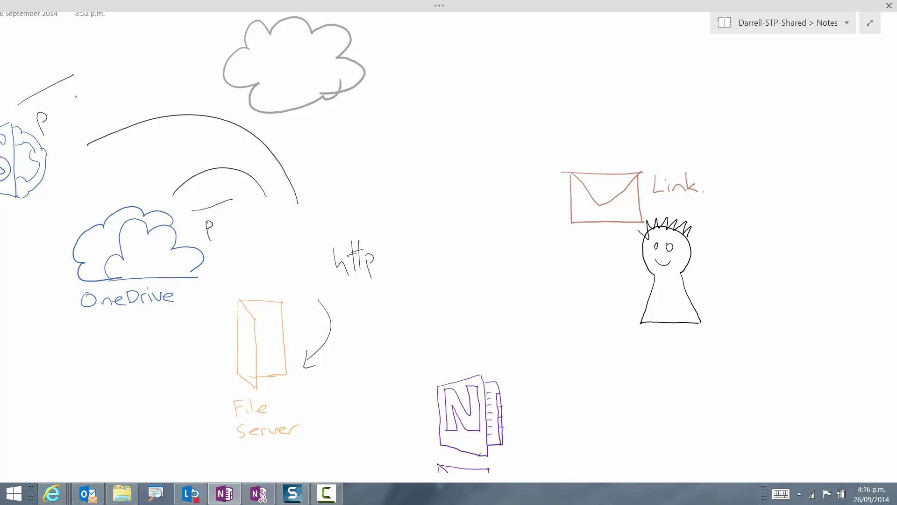
- Leave full-page view, open the notebook's File > Share page, and click the Invite People names box
{"action": "left_click", "coordinate": [870, 22]}
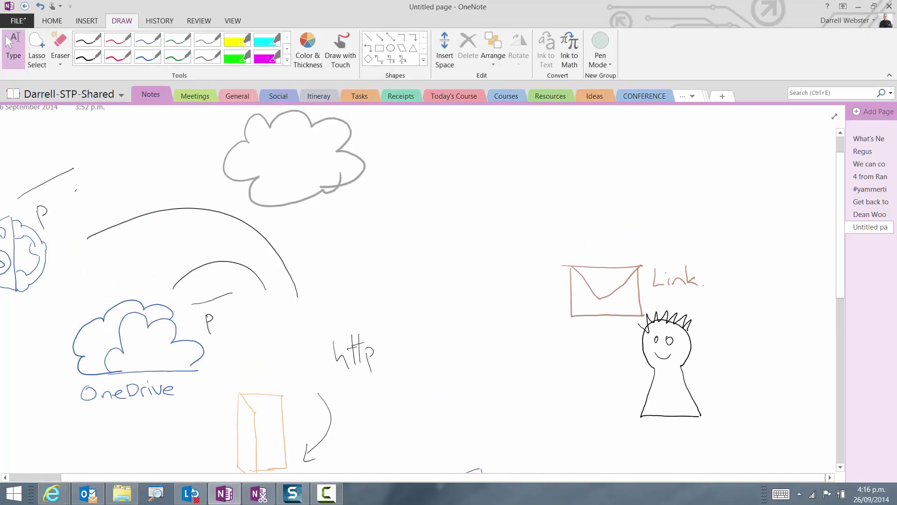
{"action": "key", "text": "alt+f"}
{"action": "left_click", "coordinate": [39, 121]}
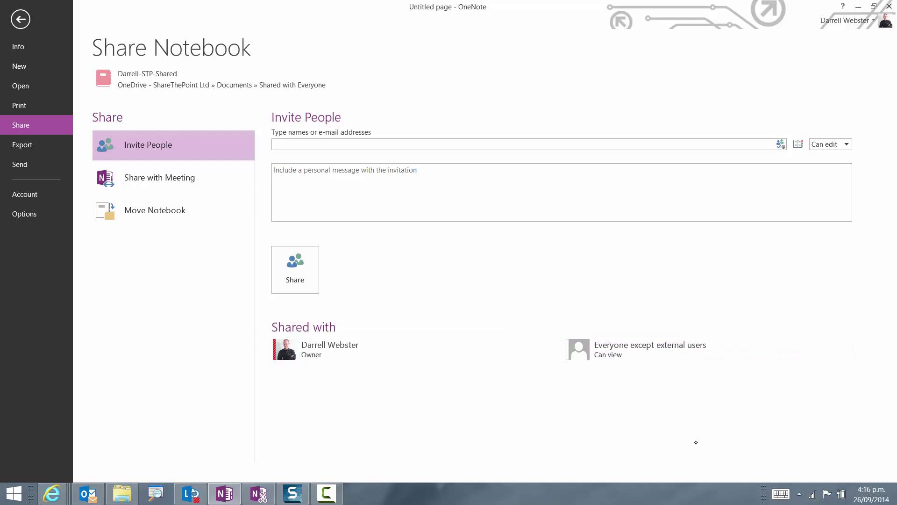
{"action": "left_click", "coordinate": [757, 141]}
{"action": "key", "text": "Escape"}
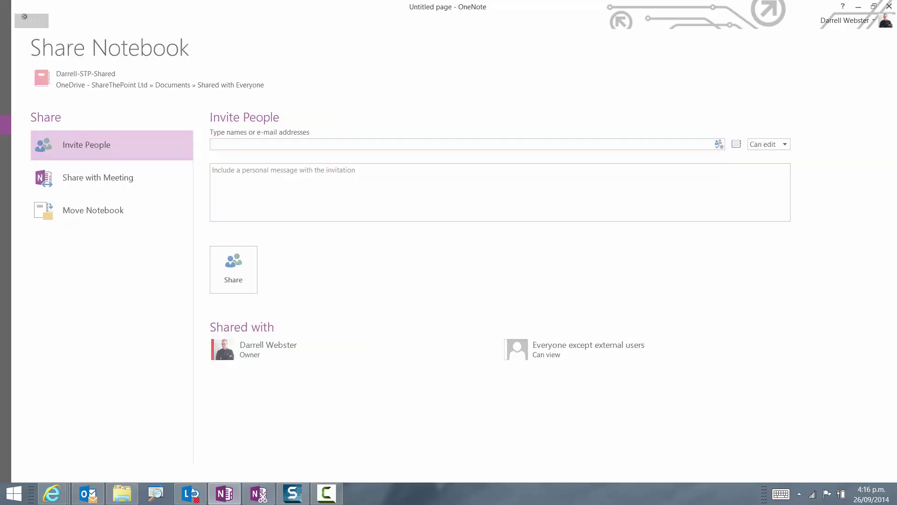
- Return the hand-drawn notes page to Full Page View
{"action": "left_click", "coordinate": [835, 116]}
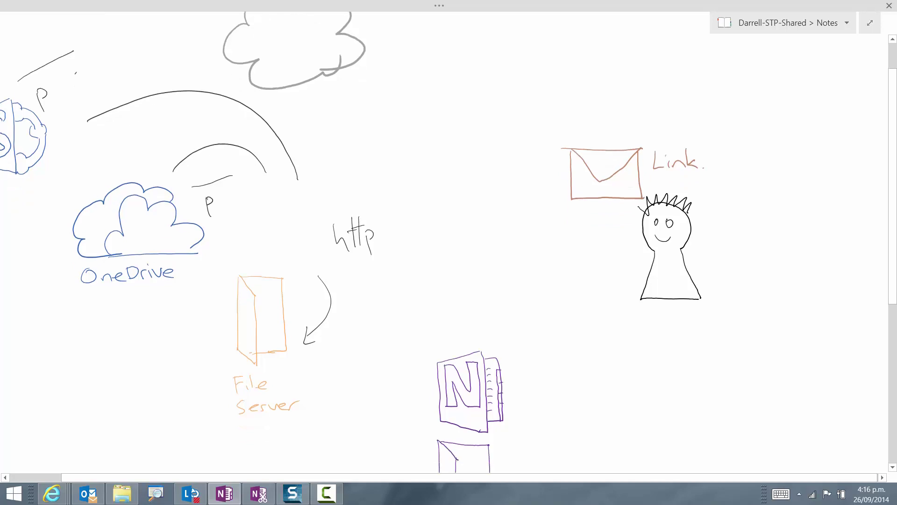